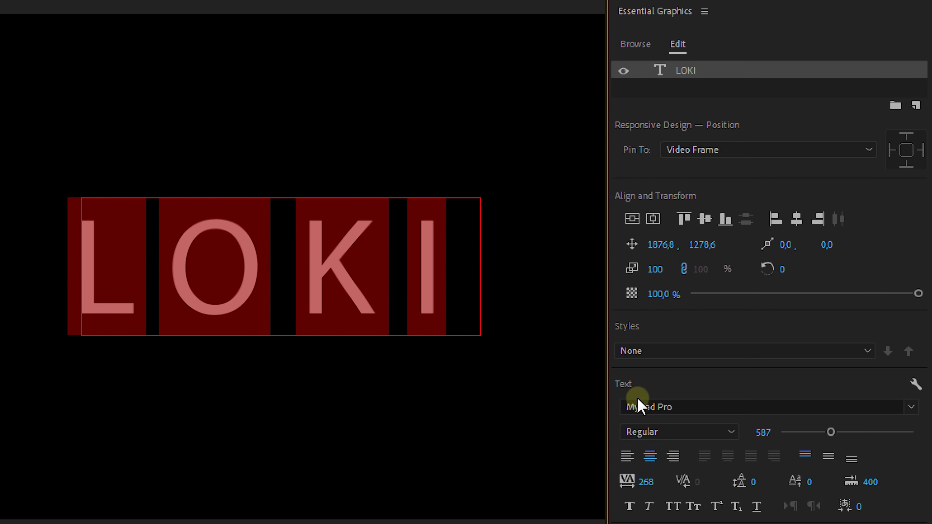
- Centre the LOKI title horizontally and enlarge its font size to 682
left_click(651, 220)
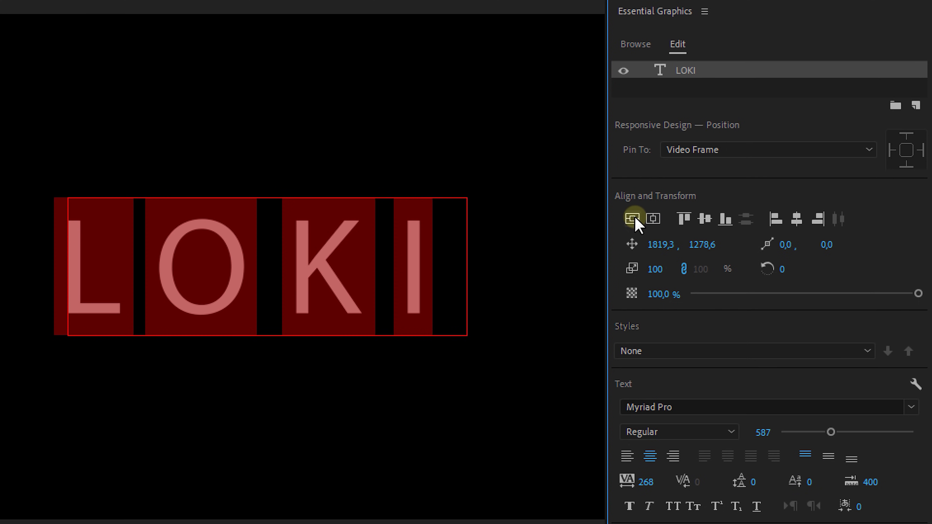
left_click_drag(831, 433, 836, 429)
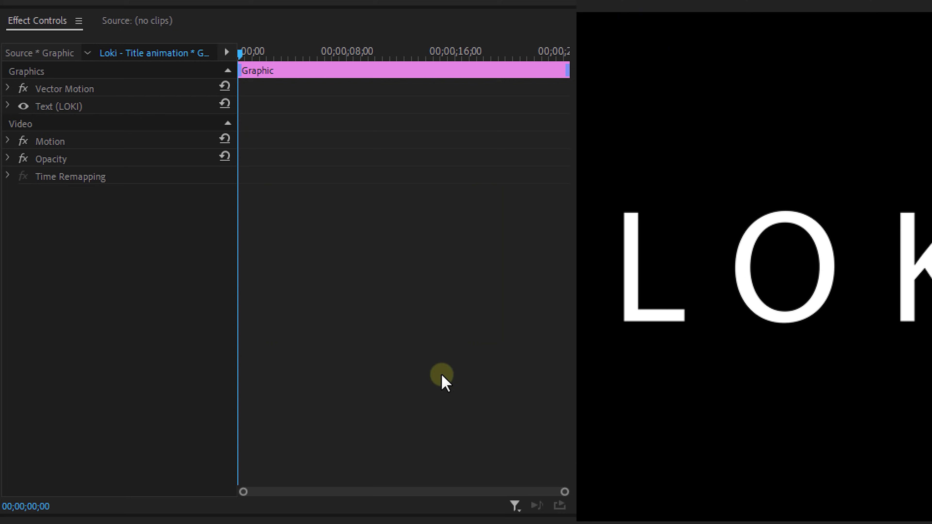
- Expand the LOKI text layer, enable Source Text keyframing, and select the letter L
left_click(4, 105)
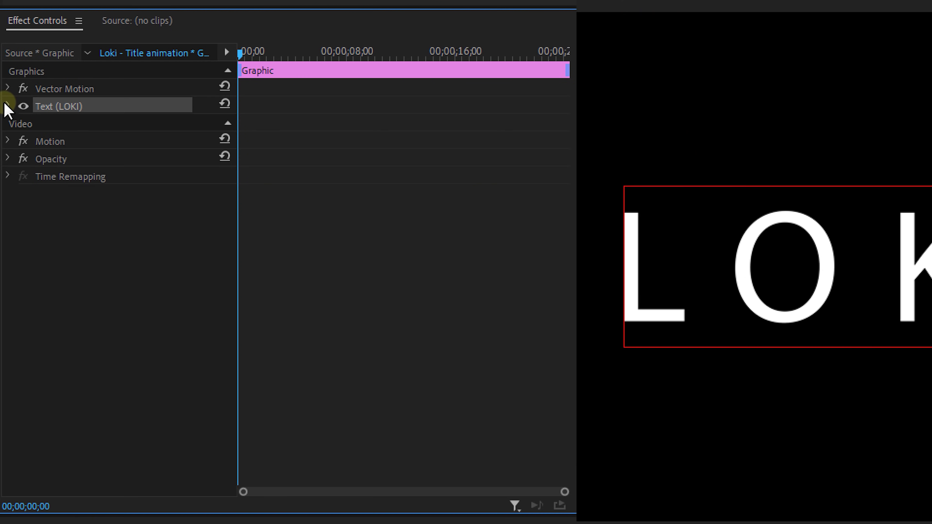
left_click(8, 106)
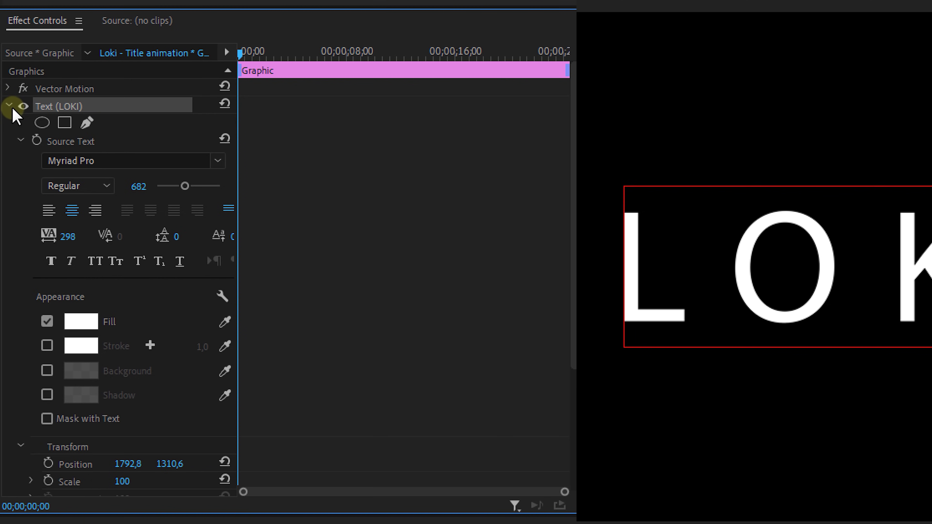
left_click(38, 141)
left_click(397, 222)
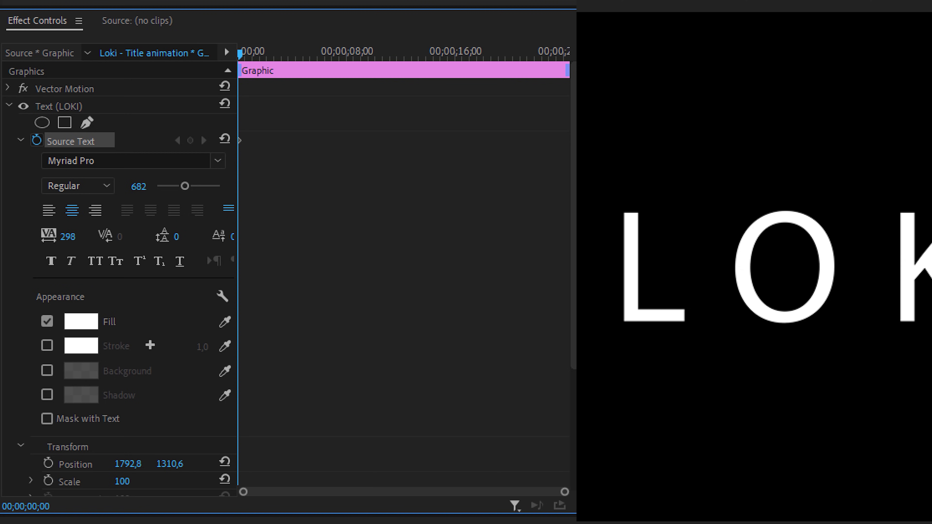
double_click(657, 292)
left_click_drag(651, 298, 622, 278)
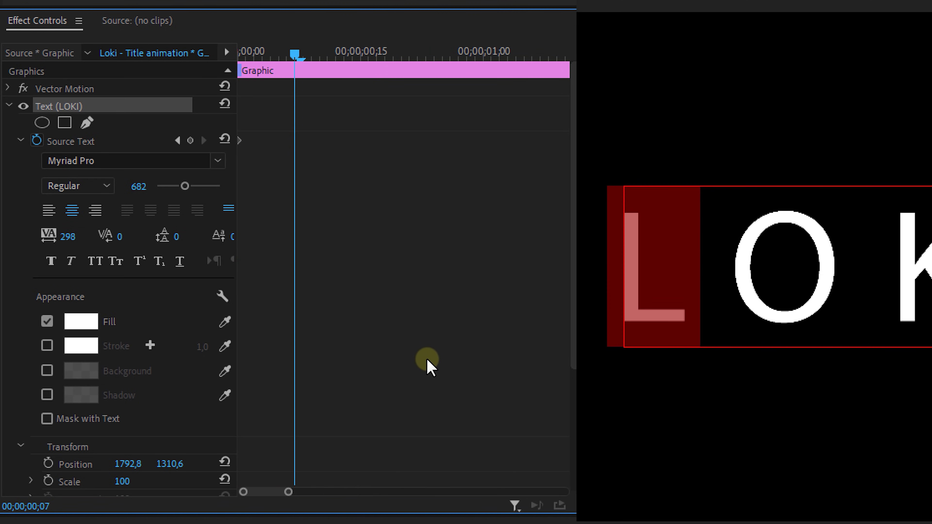
- Change the L's font to OmnesCyrillic, then to Questrian 3
left_click(218, 160)
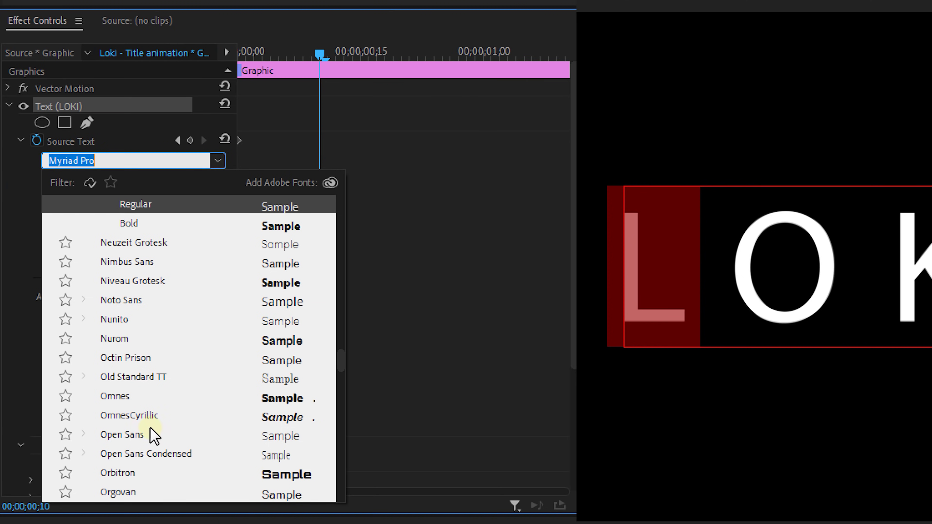
left_click(142, 418)
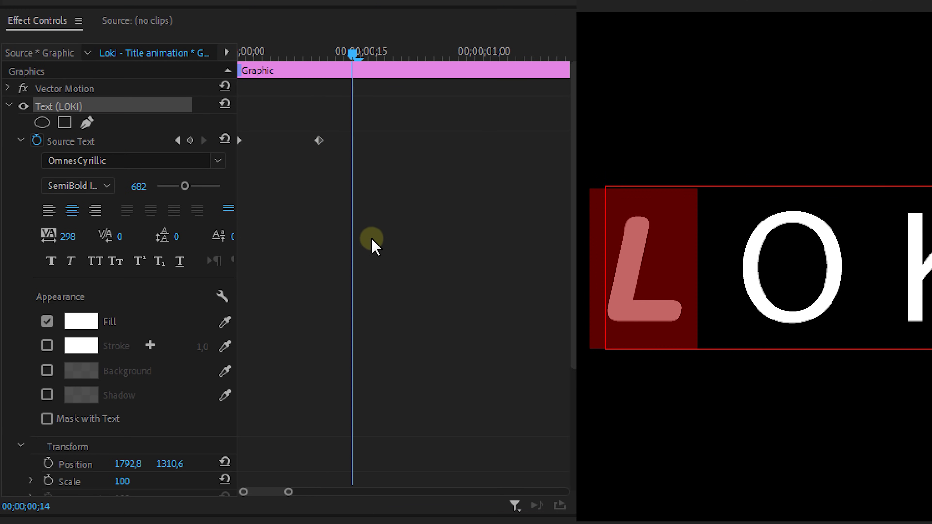
left_click(209, 158)
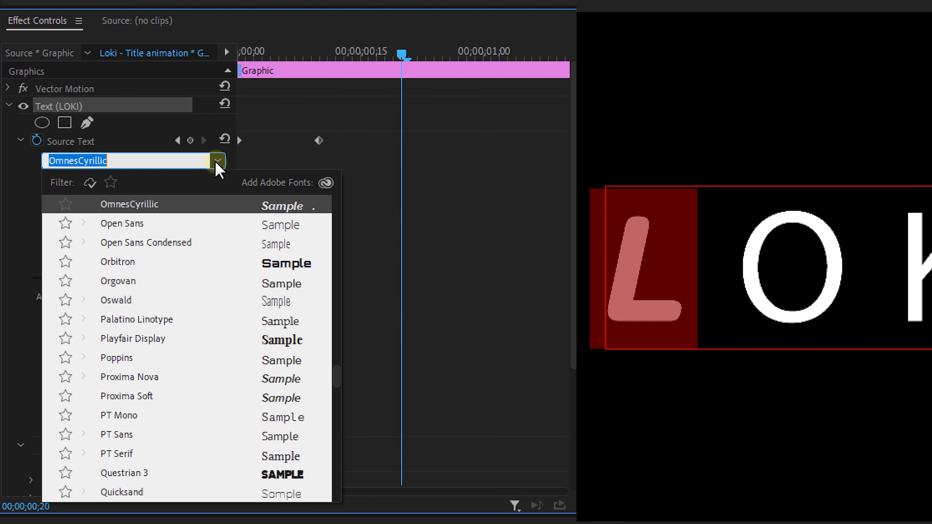
left_click(164, 470)
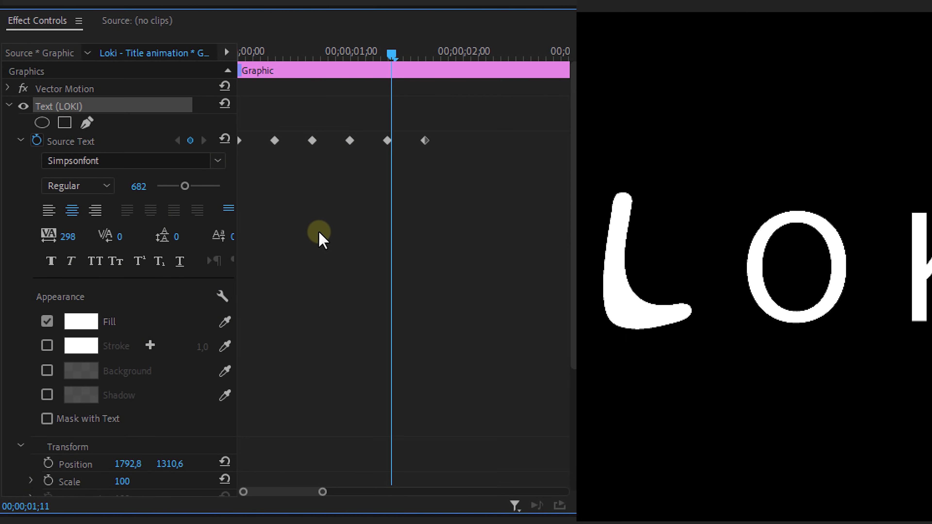
- Return to the clip start and play back the flickering font animation
left_click_drag(277, 34, 243, 34)
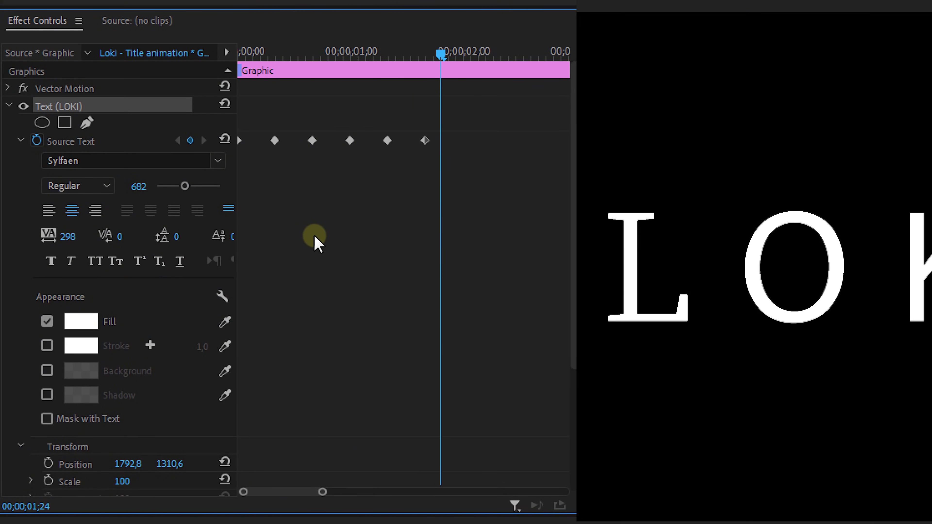
left_click(242, 41)
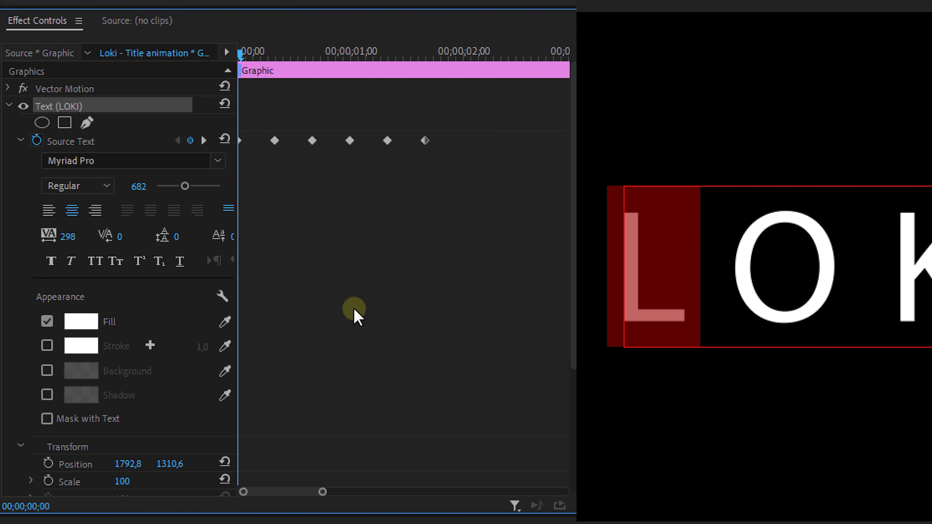
key("space")
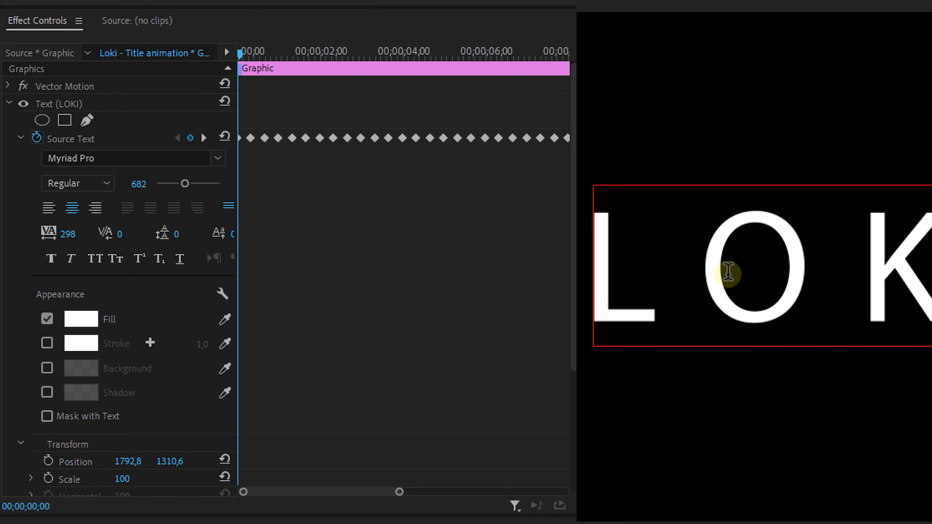
- Select the letter O and change its font to Neon Circuit Gradient
left_click_drag(733, 270, 793, 283)
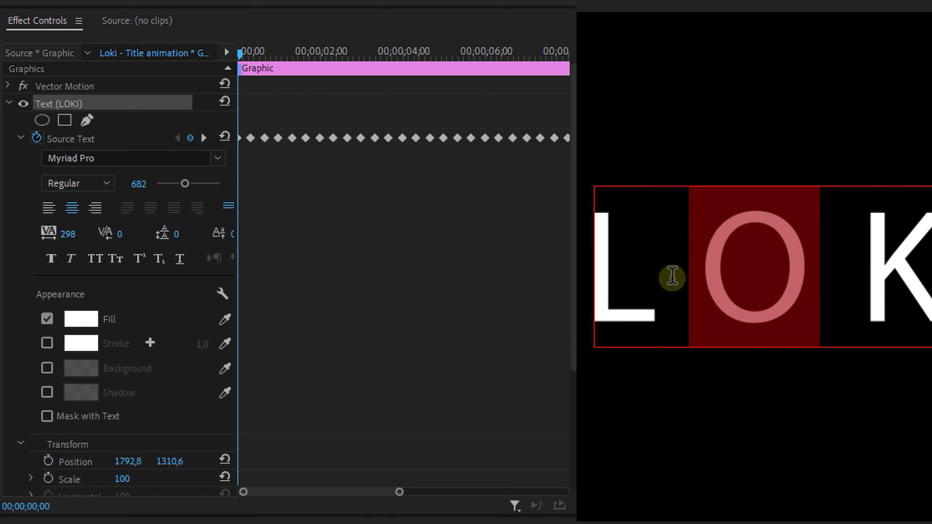
left_click(217, 157)
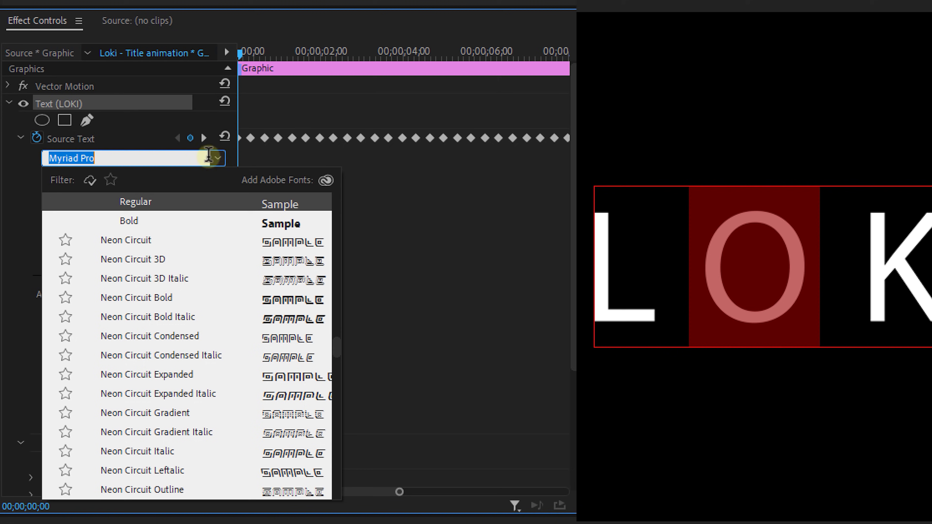
left_click(154, 414)
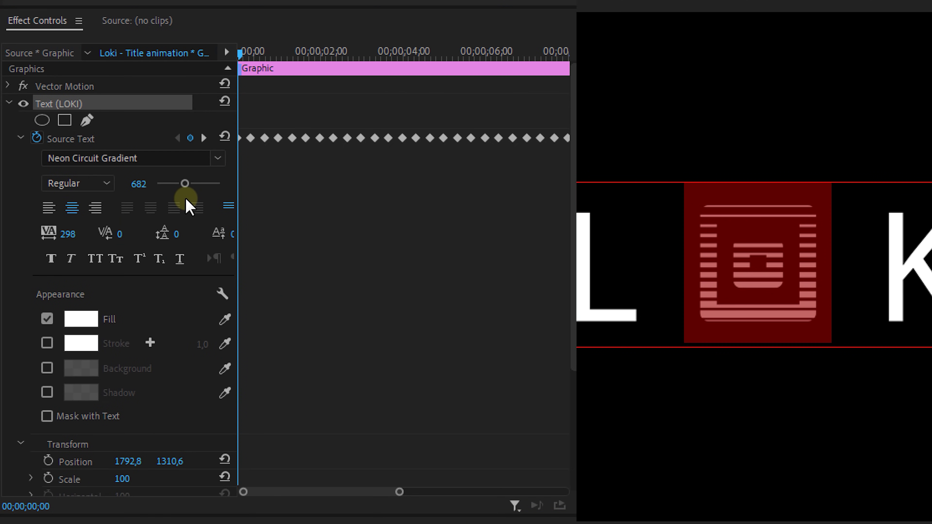
- Step through the Source Text keyframes to restyle the O, then select the letter K
left_click(204, 138)
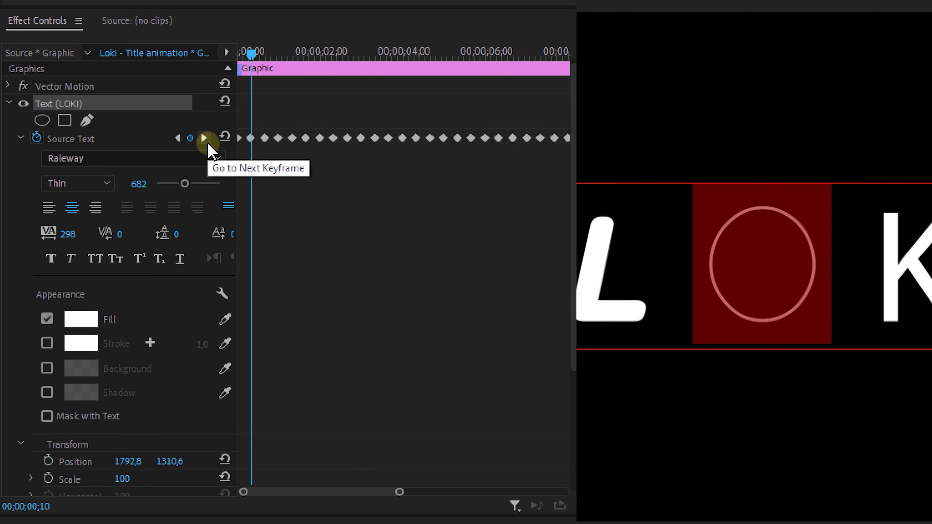
left_click(204, 137)
left_click(177, 138)
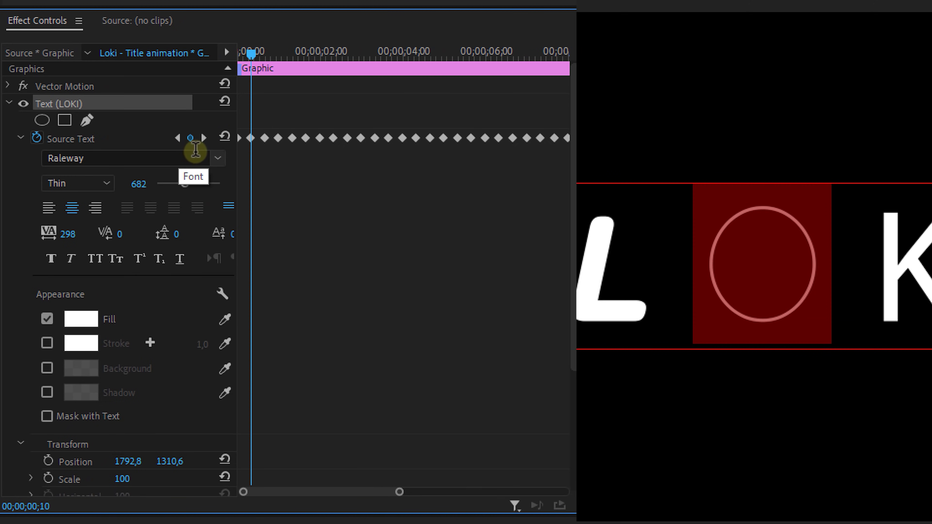
left_click(203, 138)
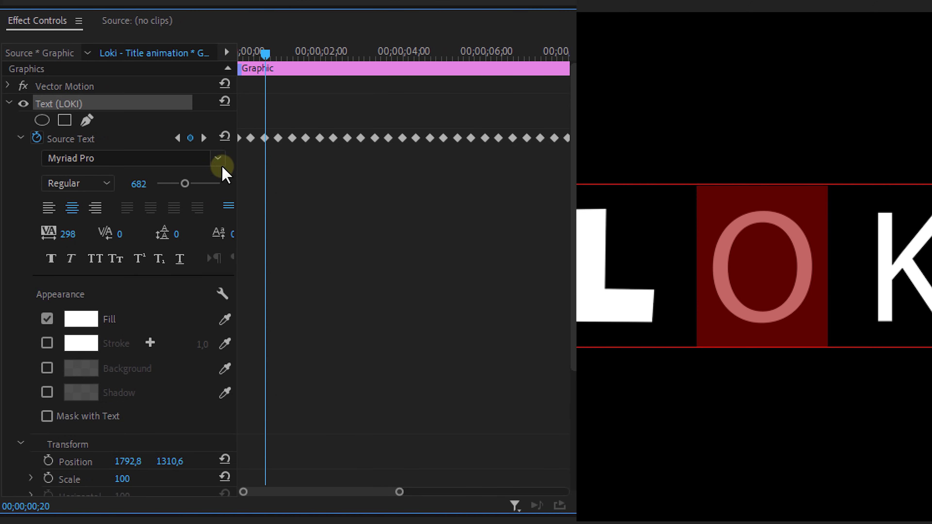
left_click(204, 138)
left_click(203, 137)
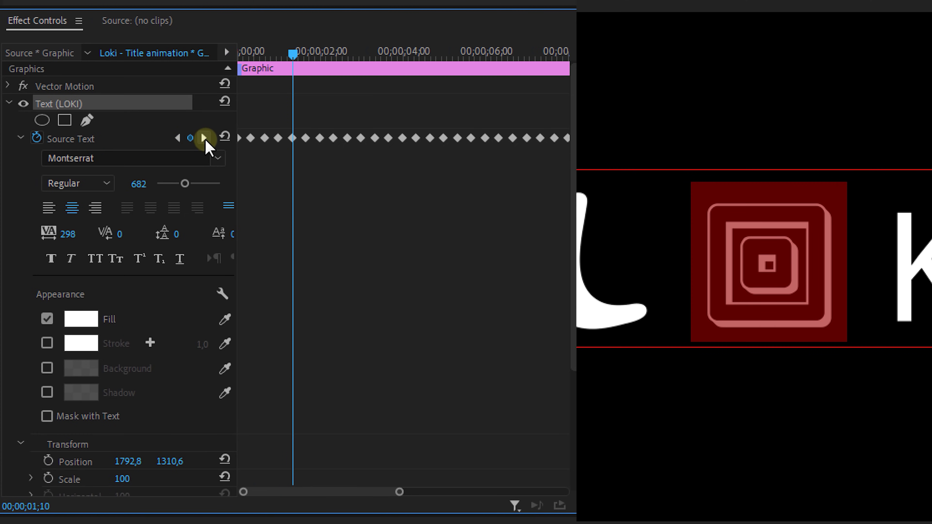
left_click(204, 137)
scroll(197, 152, "down", 1)
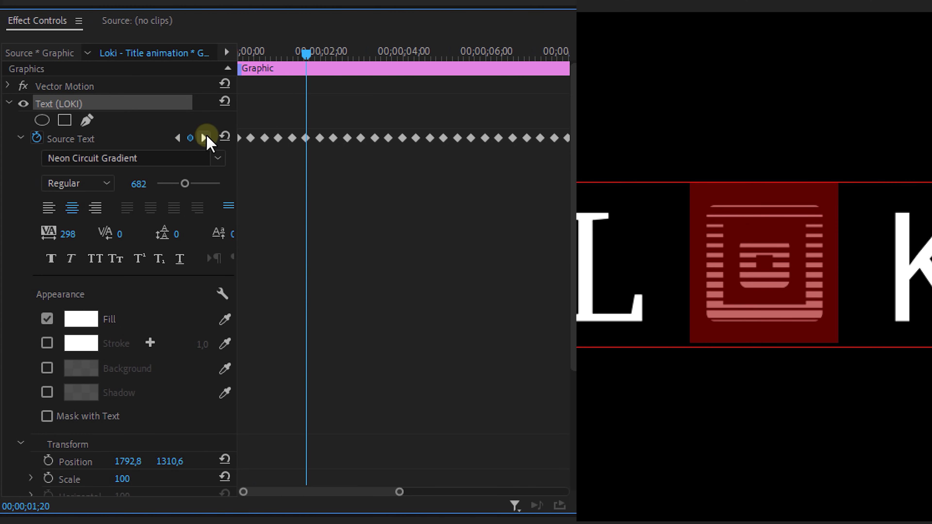
left_click(204, 137)
scroll(198, 158, "down", 3)
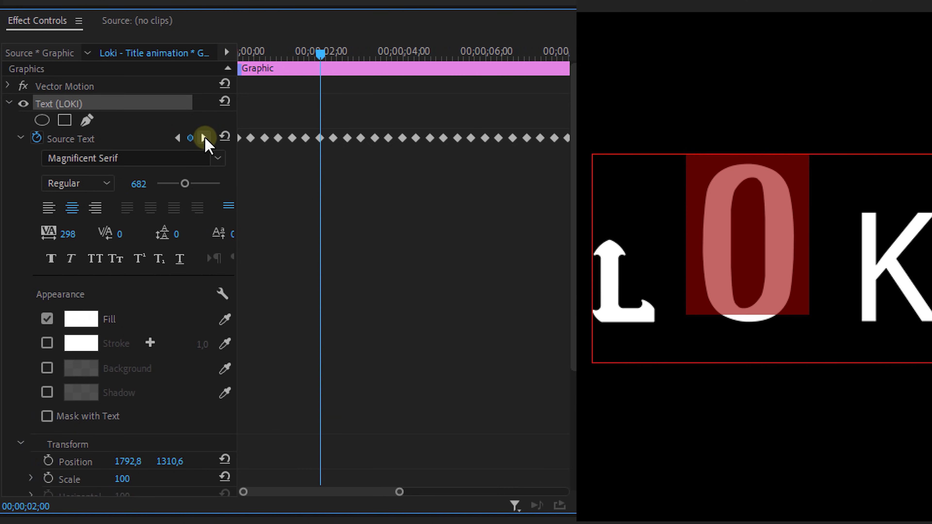
left_click(203, 137)
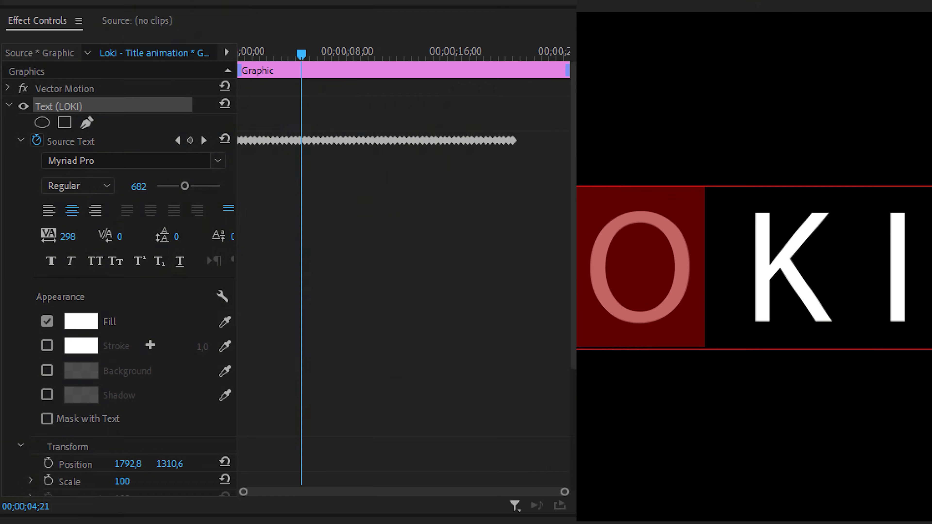
left_click_drag(740, 256, 839, 261)
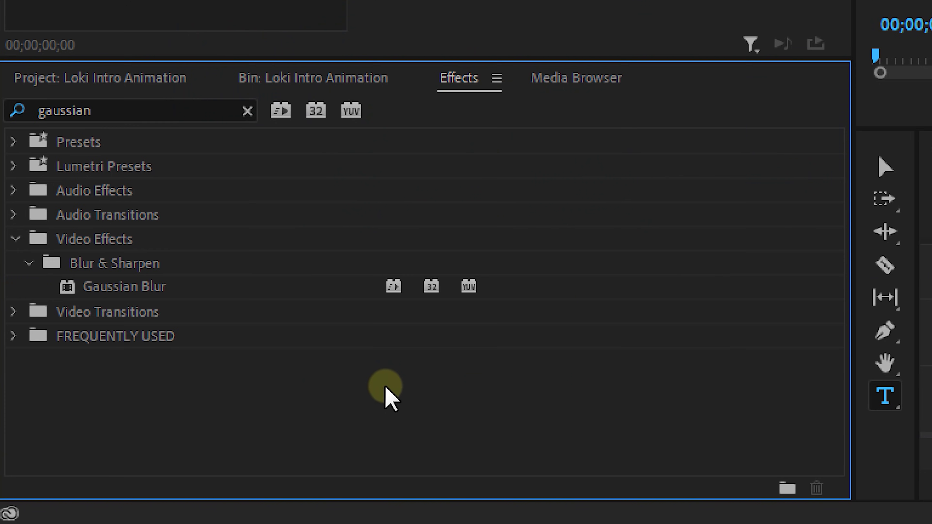
- Apply Gaussian Blur to the LOKI clip with Blurriness 450
left_click_drag(179, 287, 629, 301)
left_click_drag(506, 302, 931, 391)
left_click_drag(375, 387, 375, 387)
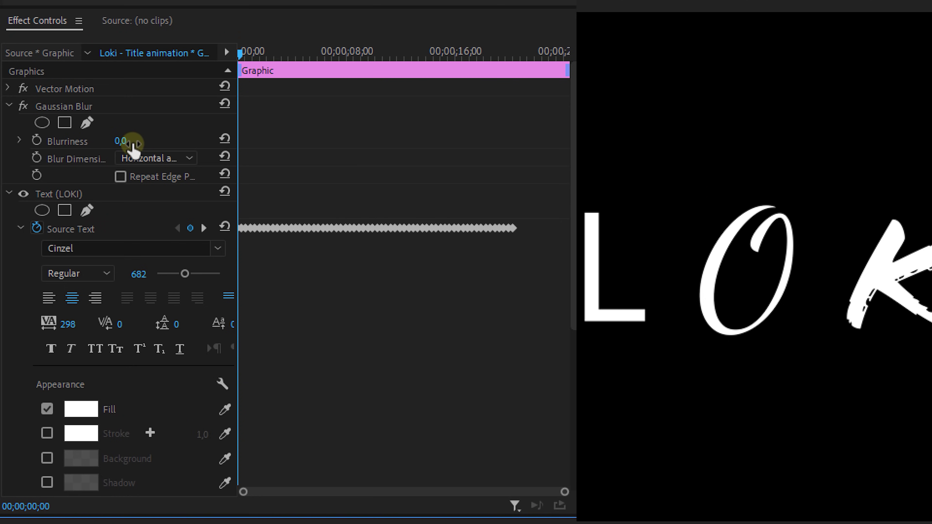
left_click(138, 141)
type("450")
left_click(182, 130)
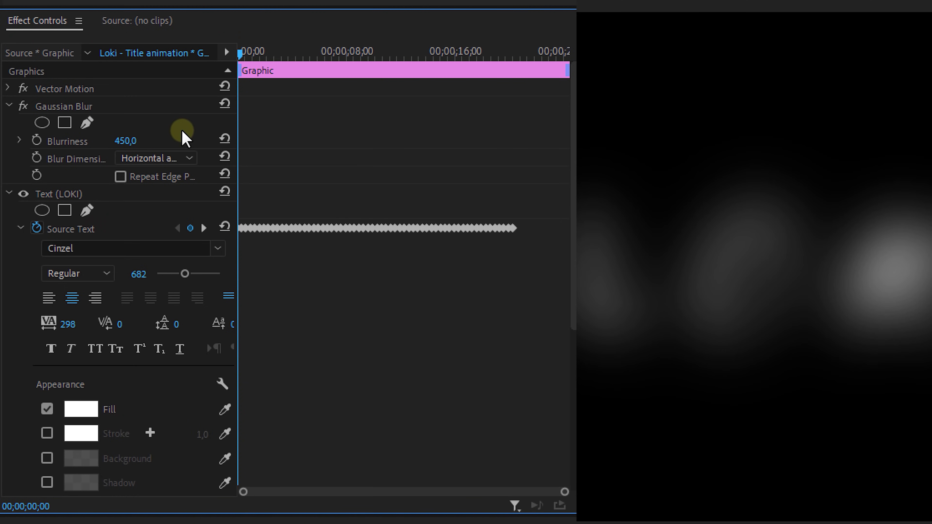
- Set the clip's Opacity blend mode to Screen and duplicate it onto Video 2
left_click(9, 193)
left_click(9, 245)
left_click(141, 300)
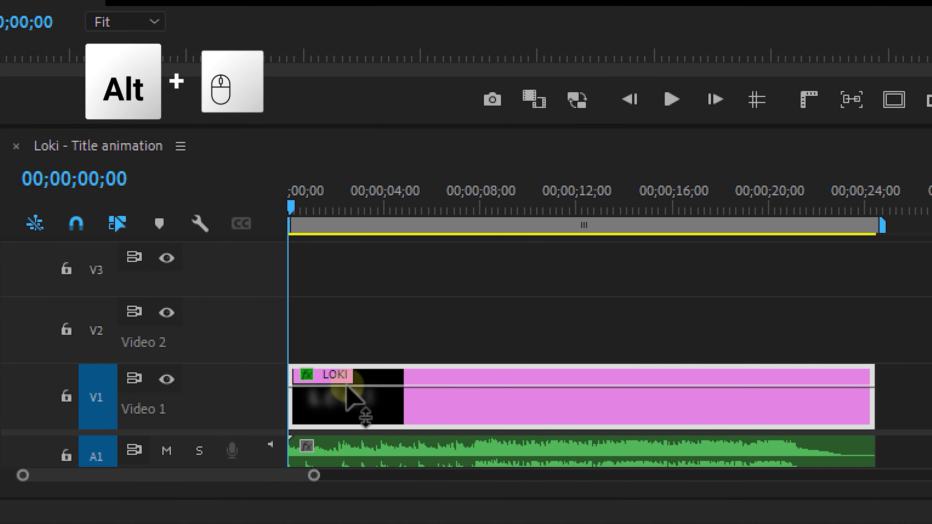
left_click_drag(346, 385, 363, 347)
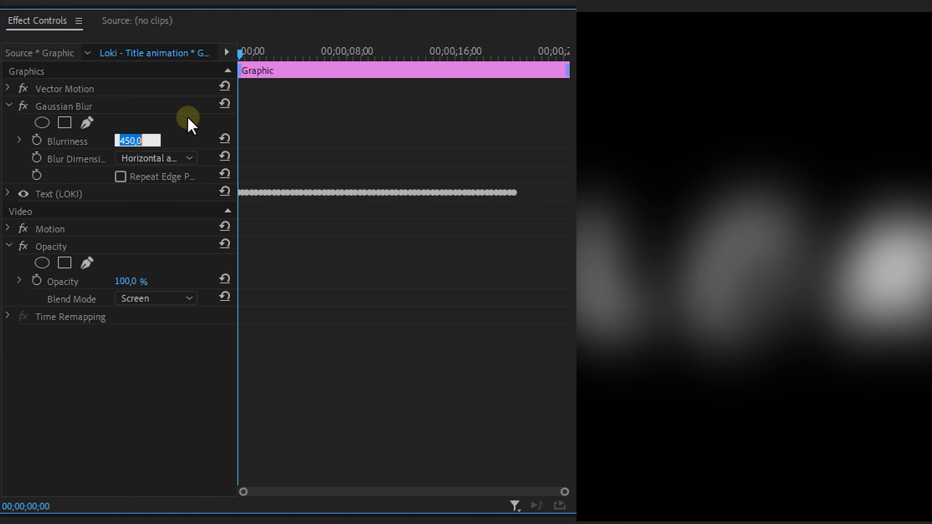
- Give the V2 copy Blurriness 15 and Normal blending, and add Roughen Edges
type("15")
key("Return")
left_click(181, 300)
left_click(184, 313)
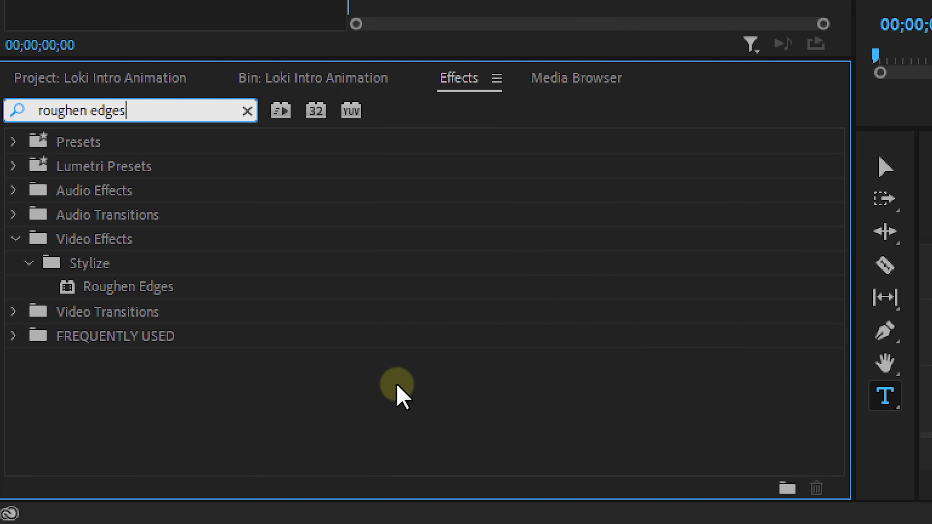
left_click_drag(168, 290, 362, 322)
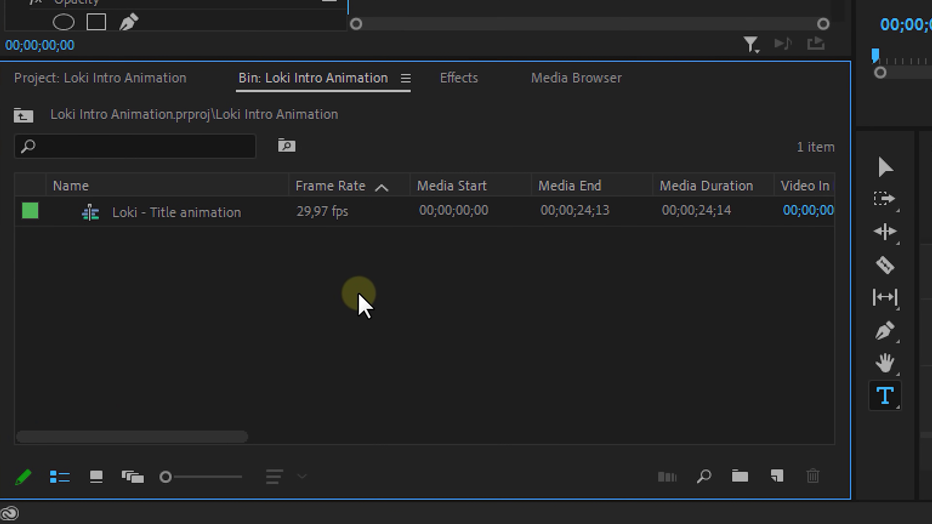
- Create a new Adjustment Layer and place it on V3
right_click(359, 305)
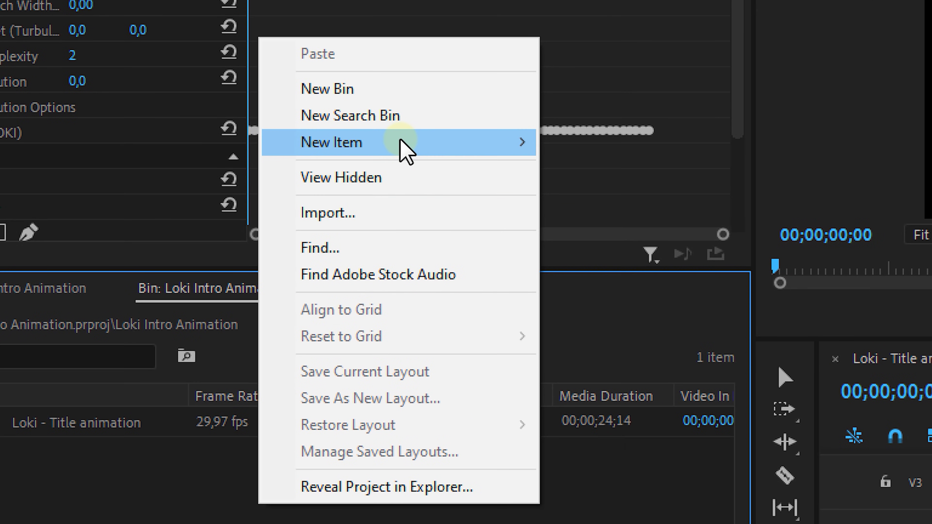
left_click(699, 223)
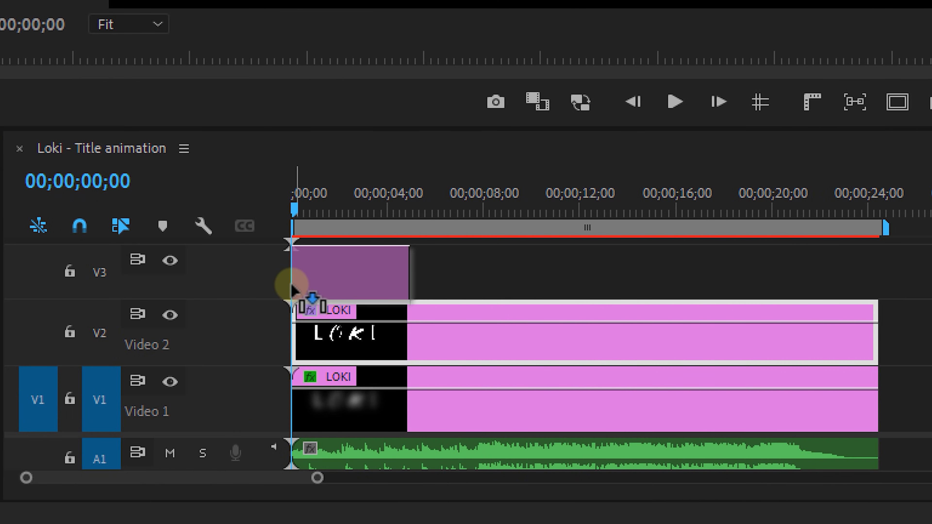
left_click_drag(292, 285, 293, 271)
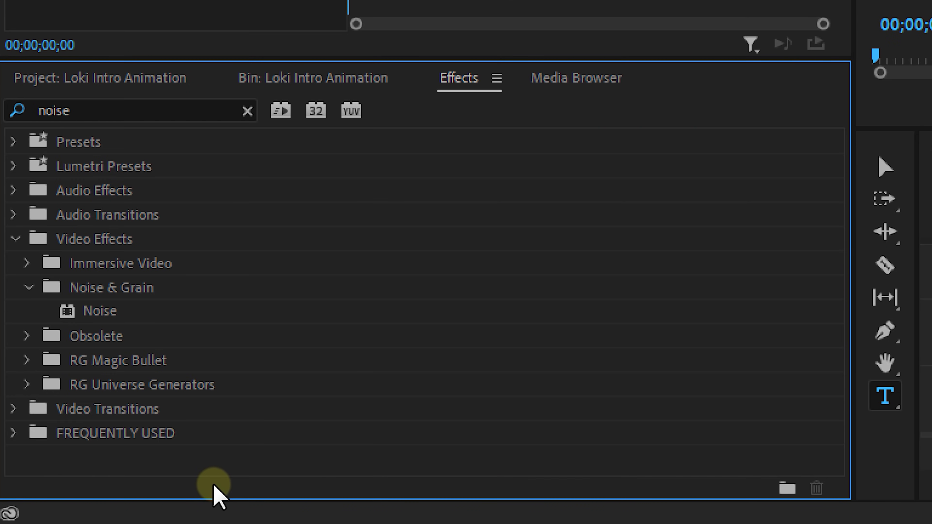
- Apply Noise to the adjustment layer and set its amount to 30
left_click_drag(109, 312, 419, 282)
left_click_drag(419, 282, 419, 282)
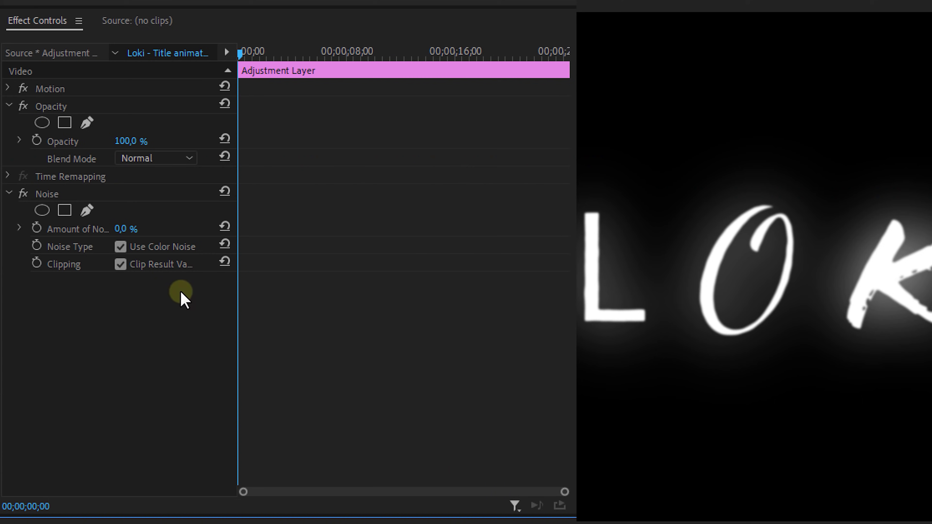
left_click(126, 229)
type("30")
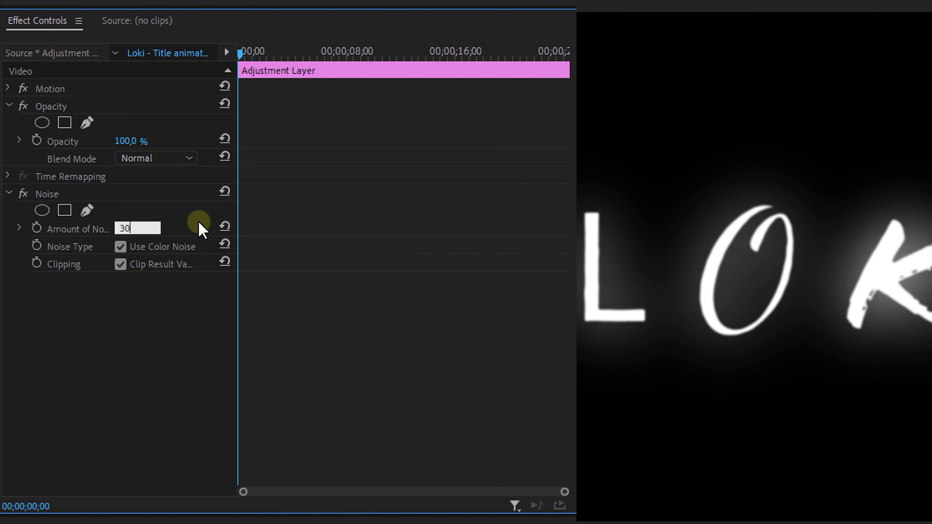